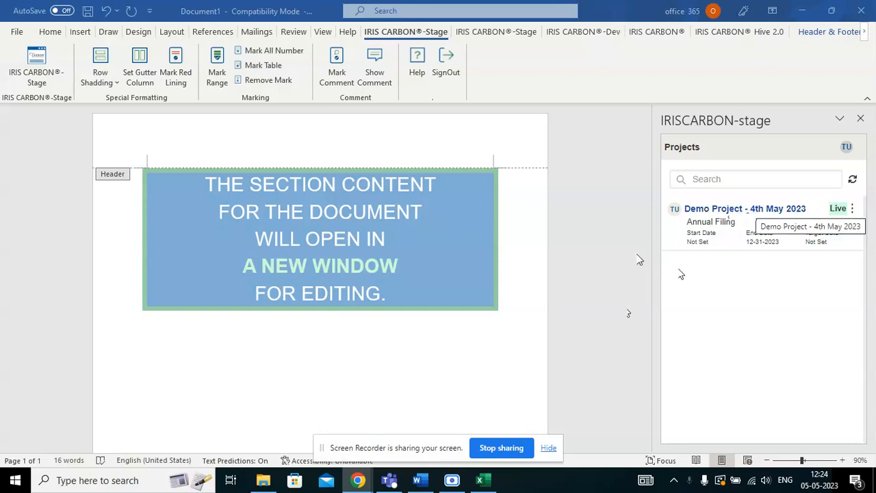
# Open Demo Project - 4th May 2023 in the IRIS CARBON pane to list its sections.
pyautogui.click(731, 210)
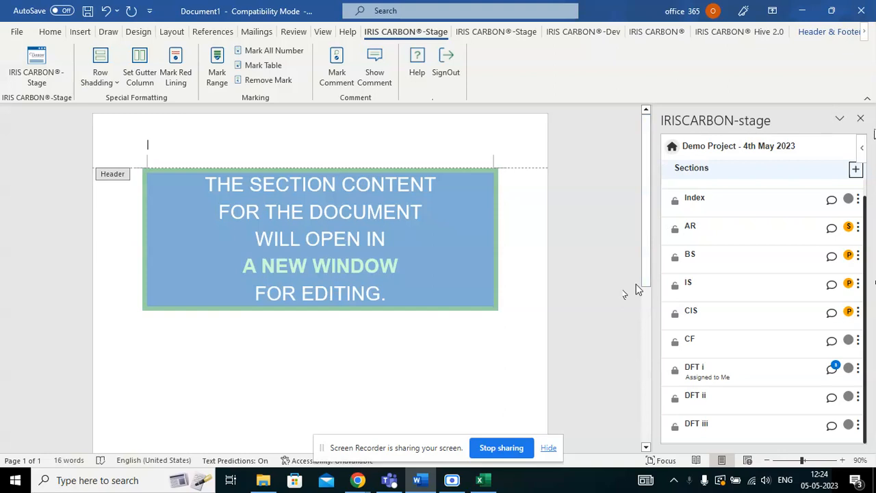
# Lock the BS section for yourself and open its balance-sheet document.
pyautogui.click(676, 259)
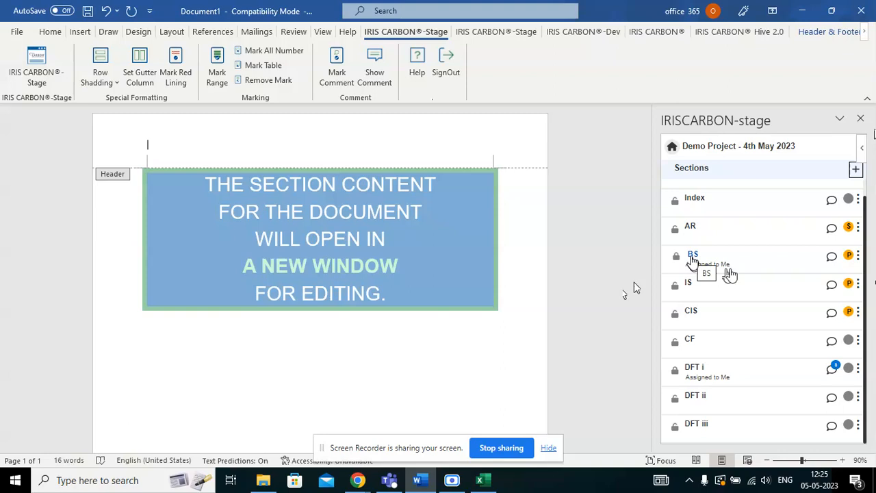
pyautogui.click(693, 257)
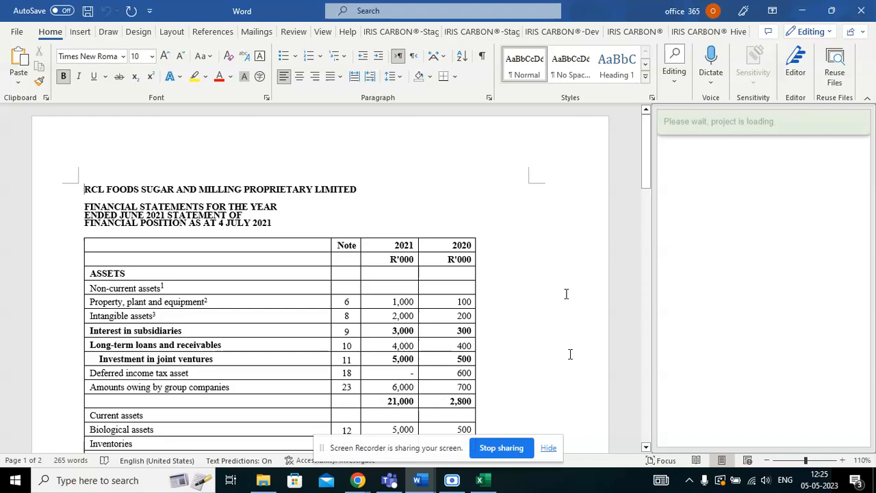
# Switch to the IRIS CARBON®-Stage ribbon, look over the table, and try Remove Mark.
pyautogui.click(479, 33)
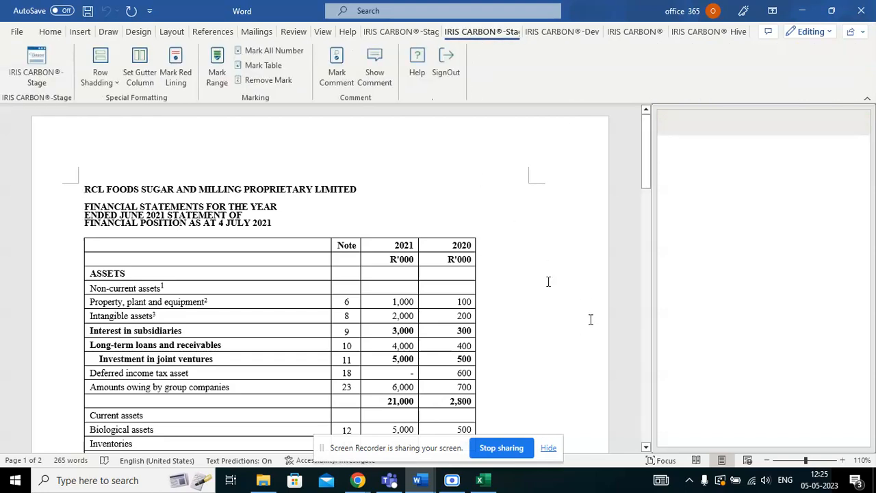
pyautogui.scroll(-3, 592, 320)
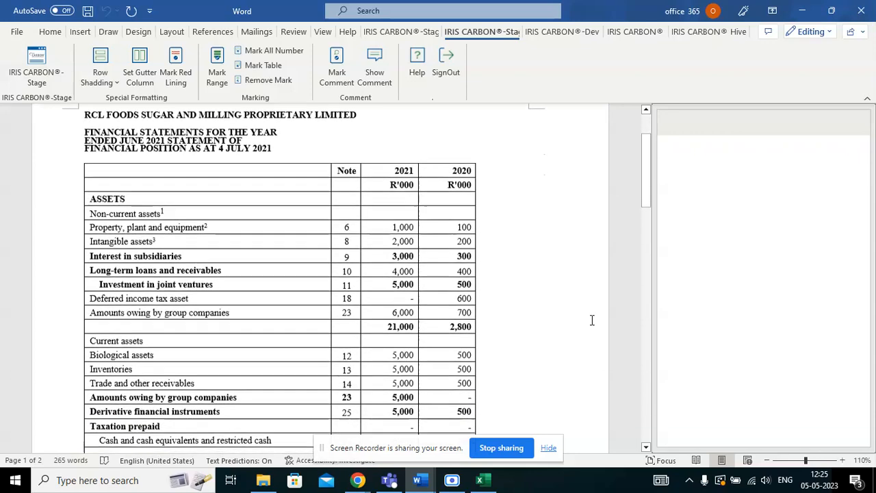
pyautogui.scroll(-1, 592, 319)
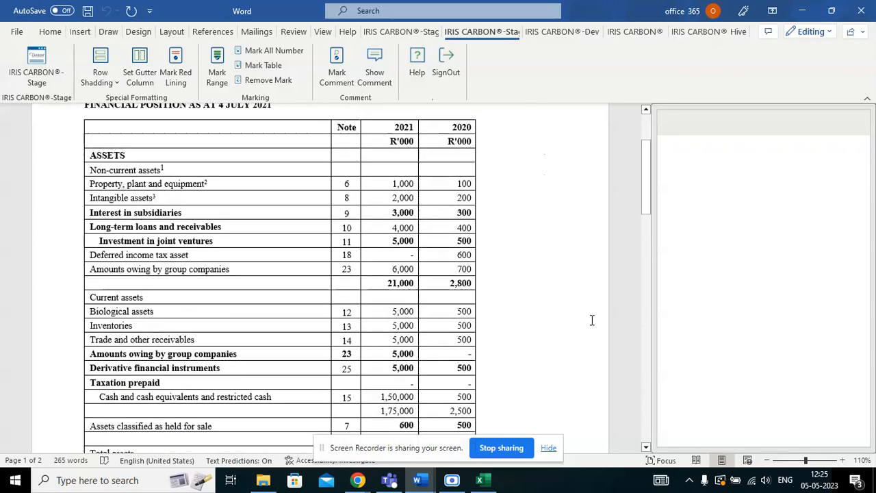
pyautogui.scroll(1, 547, 252)
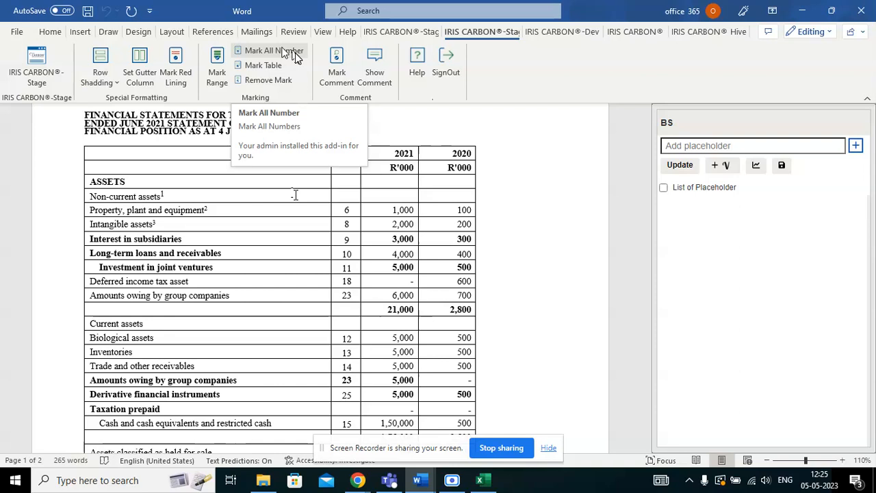
pyautogui.click(296, 87)
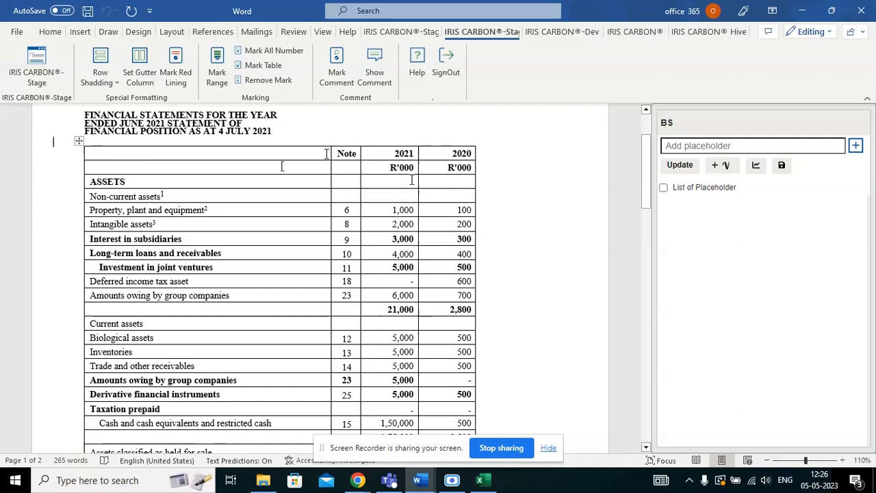
# Select the entire balance-sheet table and tag it with Mark Range, then check the marked figures.
pyautogui.click(79, 143)
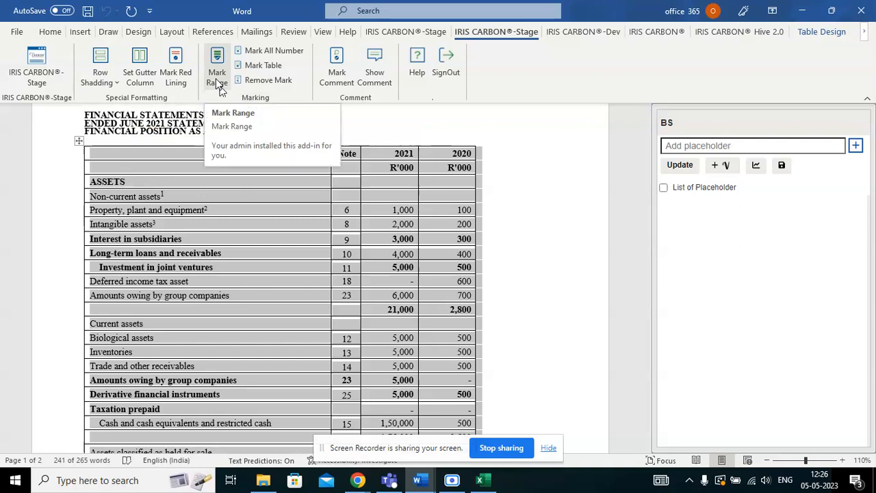
pyautogui.click(217, 85)
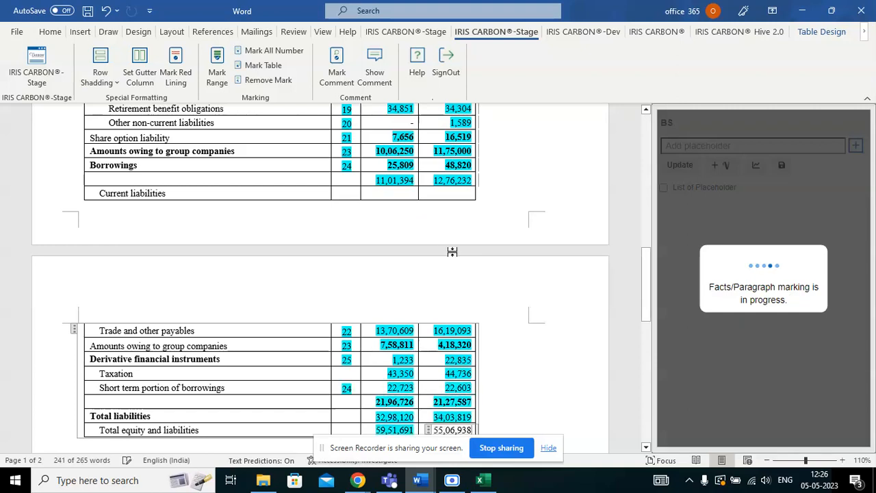
pyautogui.scroll(-1, 506, 276)
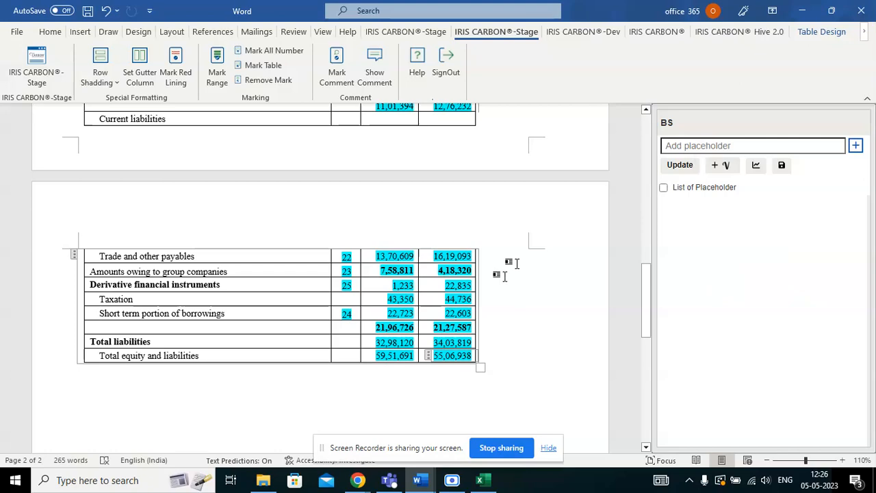
pyautogui.scroll(10, 512, 270)
pyautogui.scroll(-4, 522, 274)
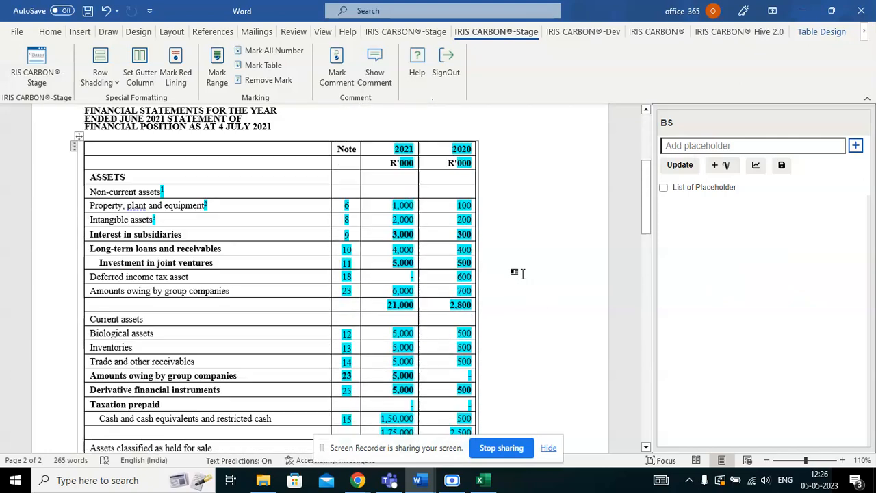
pyautogui.scroll(4, 521, 273)
pyautogui.scroll(-1, 521, 274)
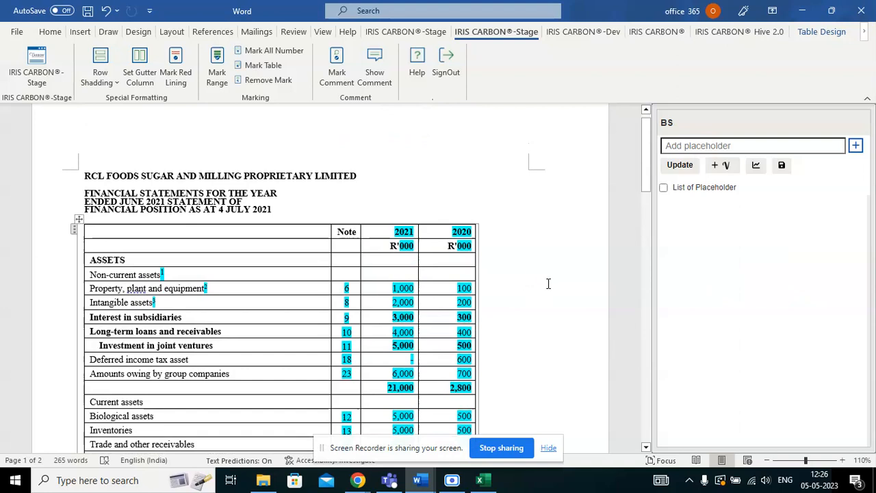
pyautogui.scroll(-6, 543, 290)
pyautogui.scroll(5, 543, 291)
pyautogui.scroll(1, 543, 291)
pyautogui.click(346, 297)
# Remove the marking from the Note column cells down the table.
pyautogui.moveTo(346, 297); pyautogui.dragTo(352, 368)
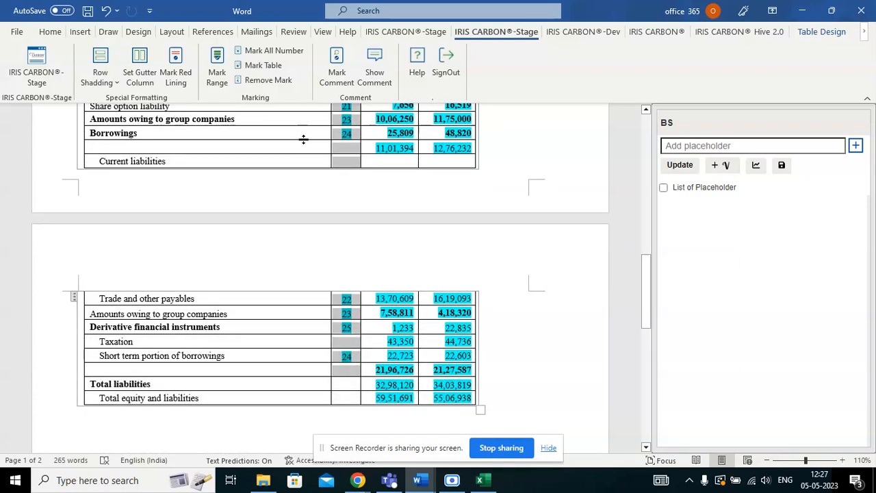
pyautogui.click(281, 80)
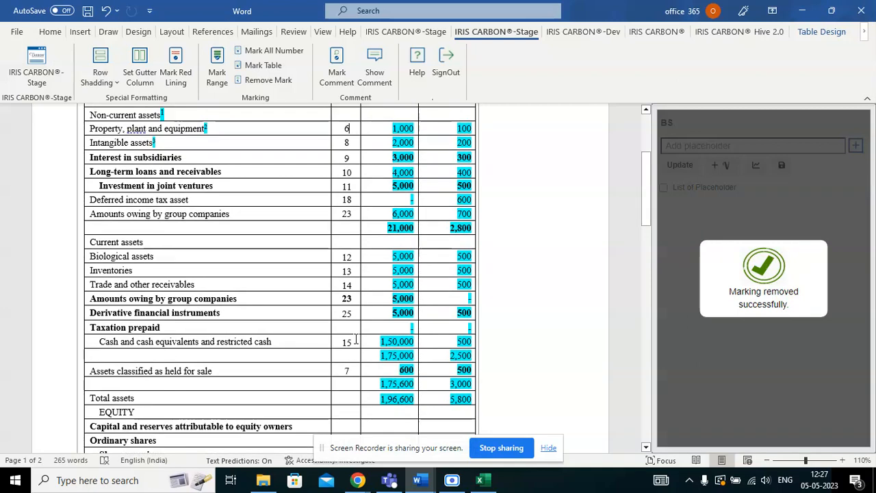
pyautogui.scroll(5, 355, 340)
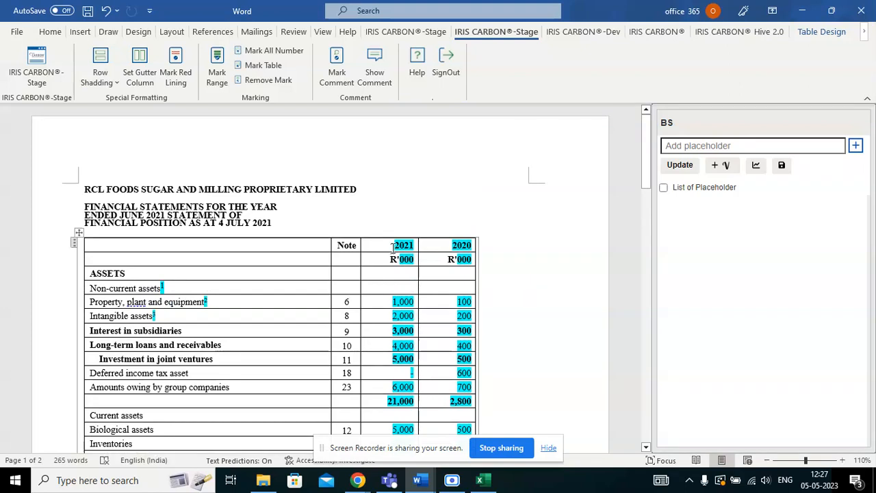
# Unmark the 2021/2020 year headers and the R'000 header cells.
pyautogui.moveTo(392, 248); pyautogui.dragTo(452, 261)
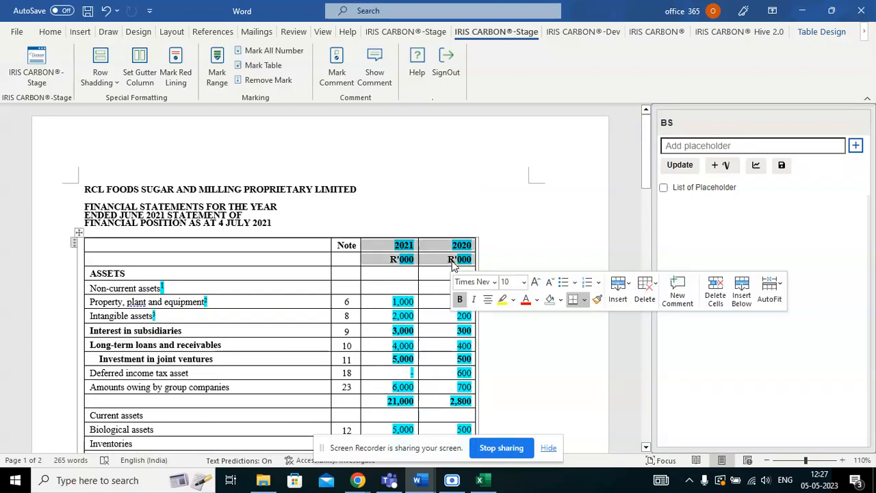
pyautogui.click(278, 81)
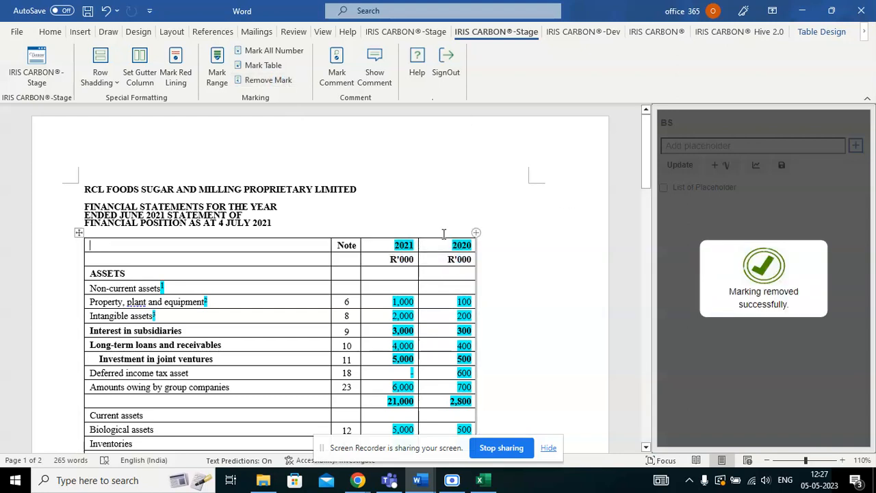
pyautogui.moveTo(396, 247); pyautogui.dragTo(466, 250)
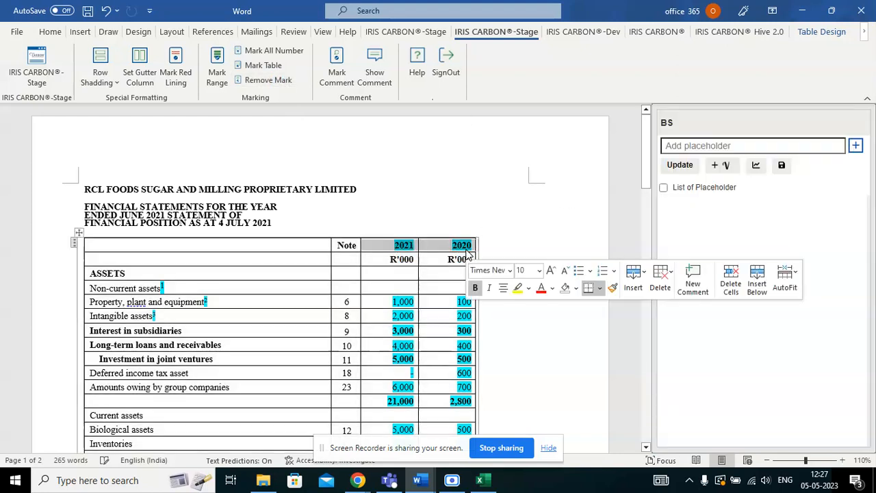
pyautogui.click(262, 83)
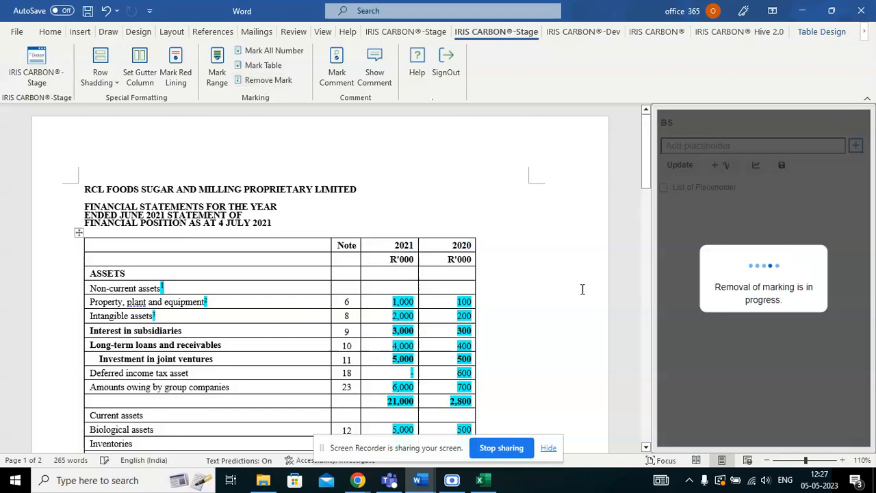
pyautogui.scroll(-10, 579, 323)
pyautogui.scroll(-10, 578, 323)
pyautogui.scroll(7, 578, 323)
pyautogui.scroll(13, 578, 323)
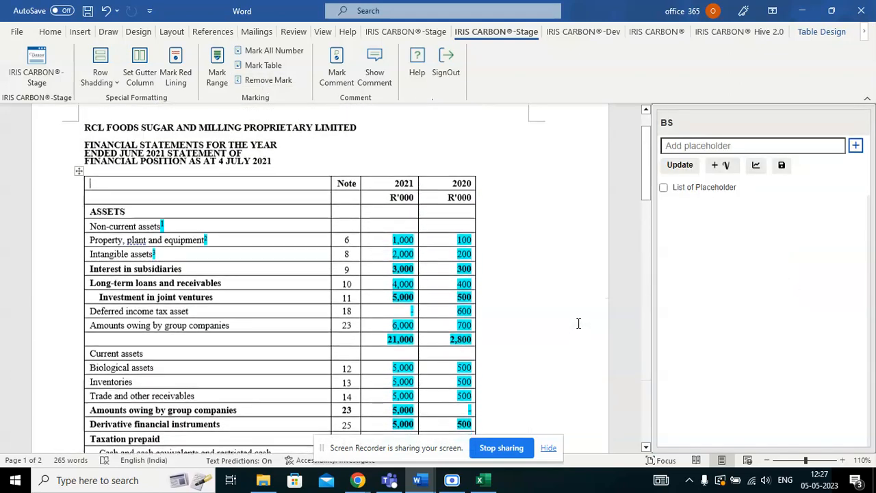
# Unmark the footnote superscripts after Non-current assets and in the following asset row.
pyautogui.doubleClick(158, 233)
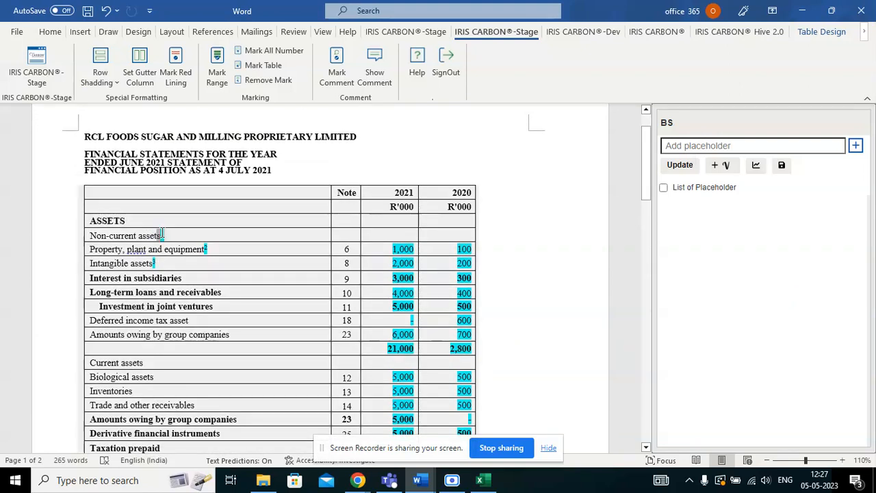
pyautogui.click(271, 79)
pyautogui.moveTo(210, 248); pyautogui.dragTo(160, 263)
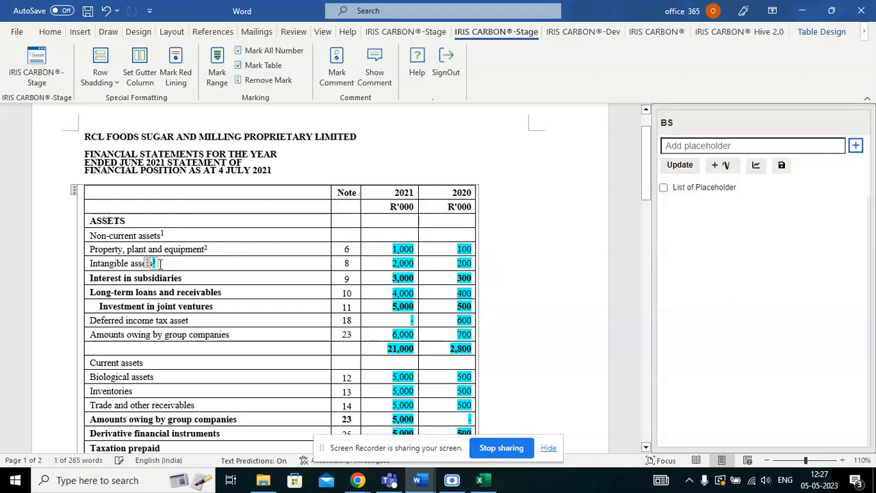
pyautogui.click(276, 80)
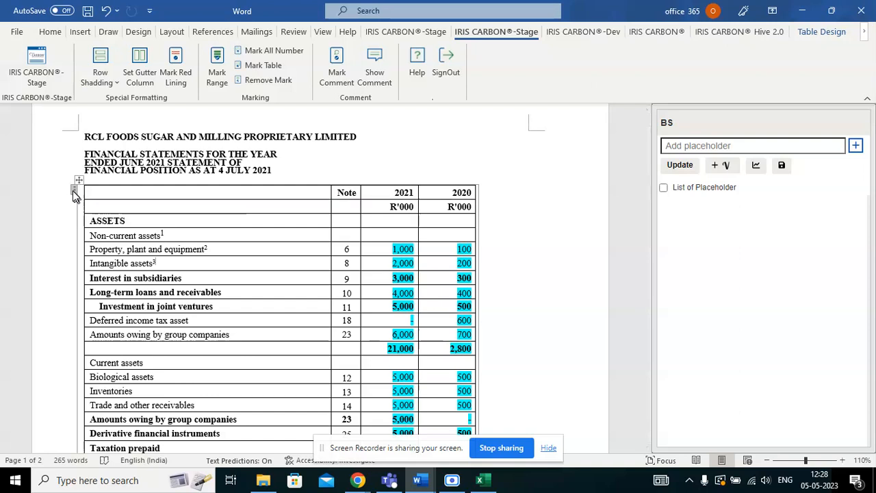
# Select the whole balance-sheet table and enter the placeholder name Placeholder_BS.
pyautogui.click(75, 194)
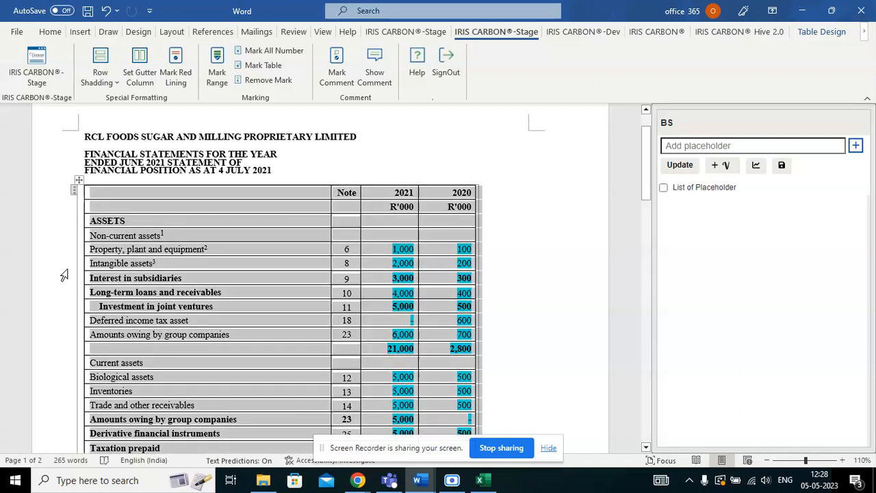
pyautogui.scroll(-10, 67, 245)
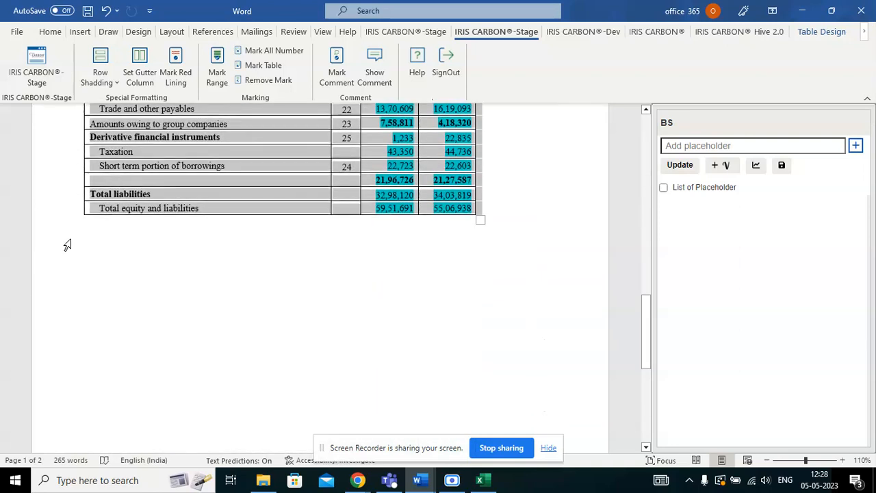
pyautogui.scroll(10, 67, 245)
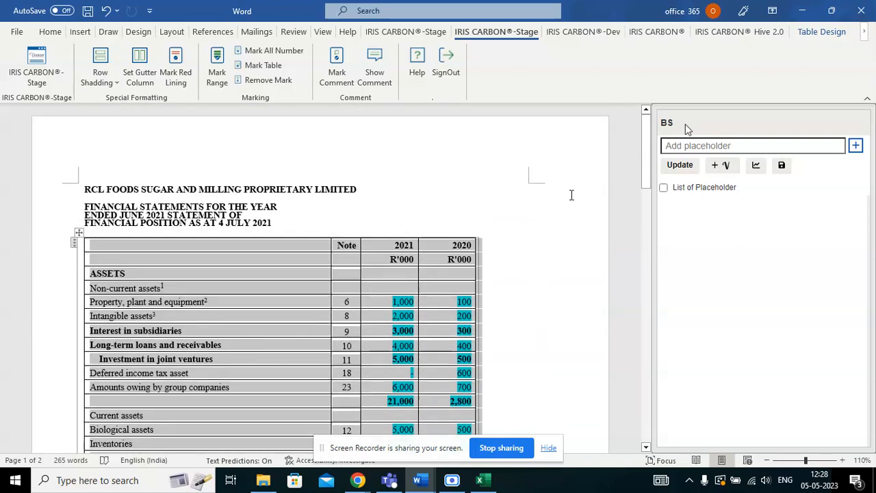
pyautogui.click(692, 145)
pyautogui.write('Placehold')
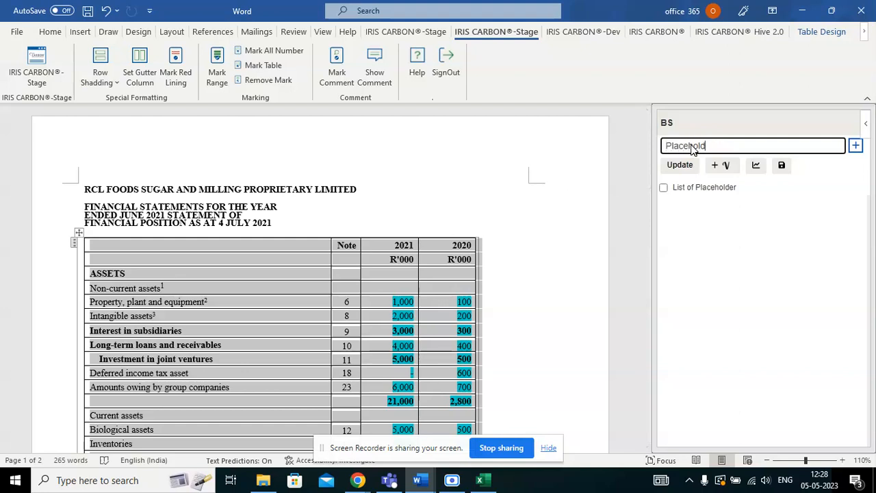
pyautogui.write('er_BS')
# Trim the trailing space and add Placeholder_BS, attaching it to the balance-sheet table.
pyautogui.press('BackSpace')
pyautogui.click(855, 147)
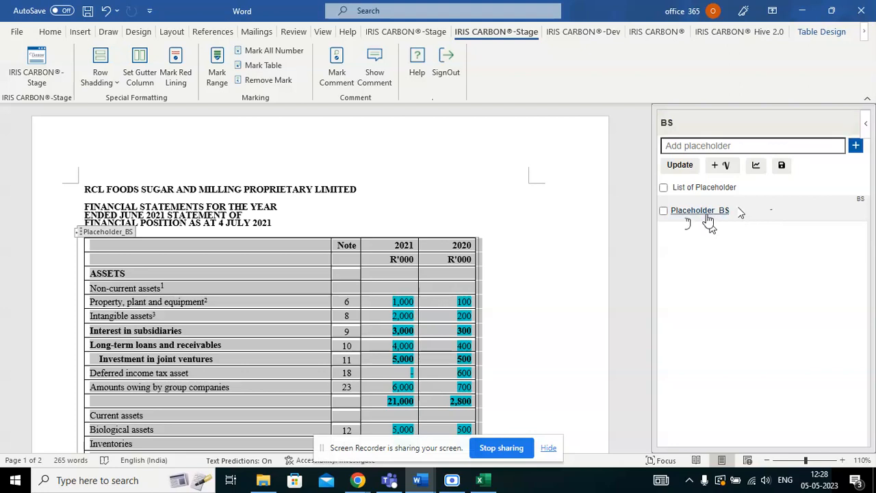
pyautogui.click(709, 218)
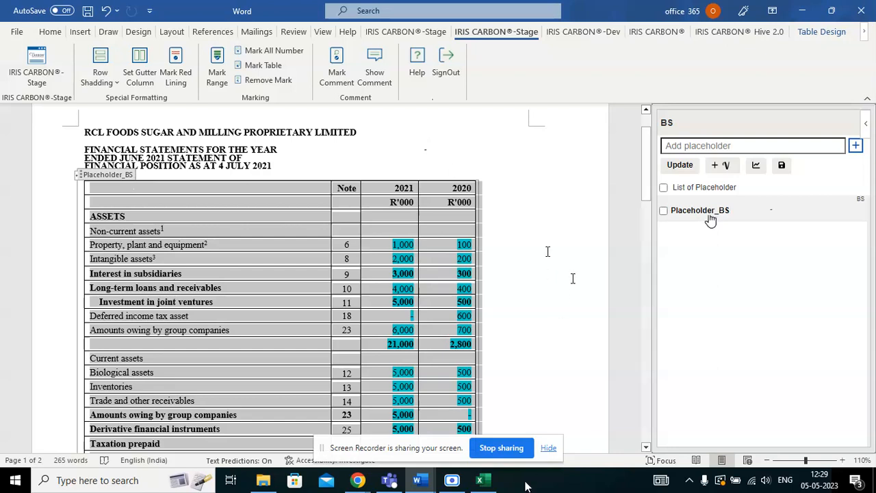
pyautogui.click(487, 484)
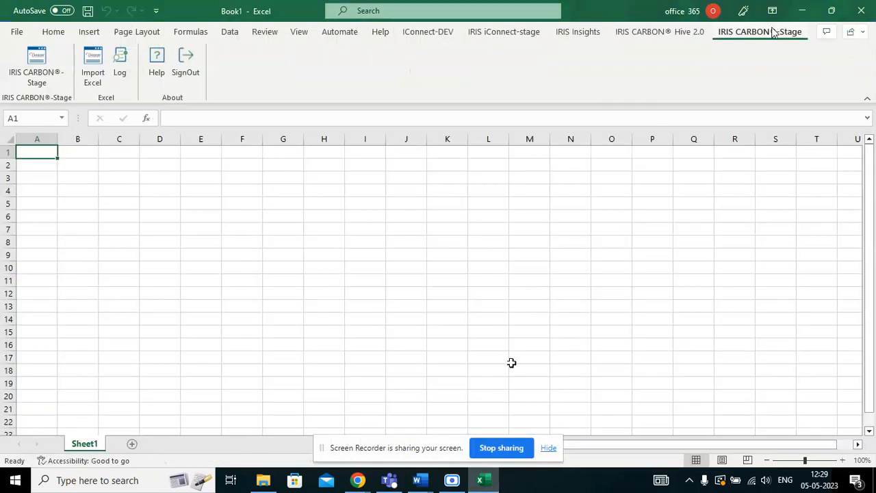
# Open the IRIS CARBON®-Stage panel in Excel and start Sign In.
pyautogui.click(38, 70)
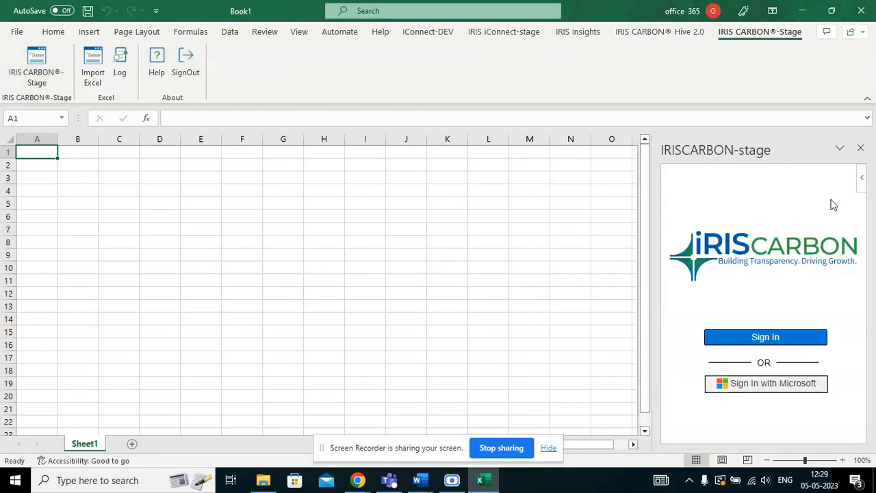
pyautogui.click(722, 344)
# Sign in to IRIS CARBON with the account username and password.
pyautogui.click(741, 338)
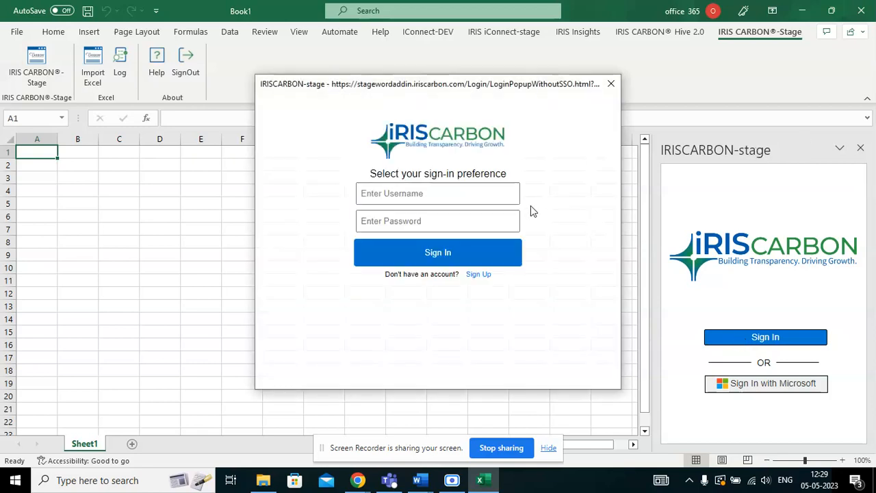
pyautogui.click(510, 197)
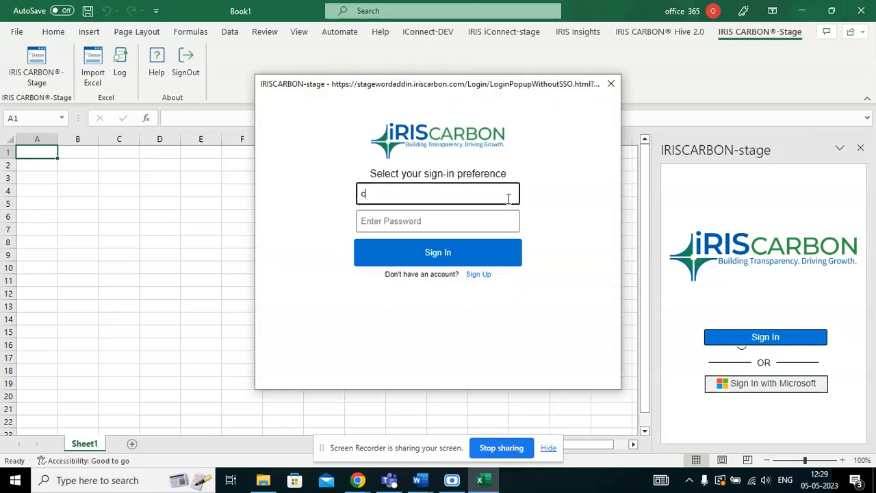
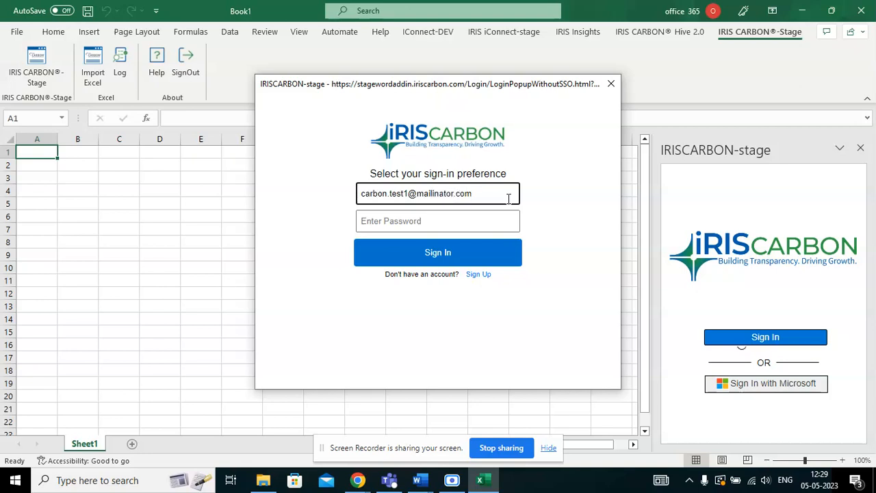
pyautogui.click(476, 221)
pyautogui.write('•••••••••')
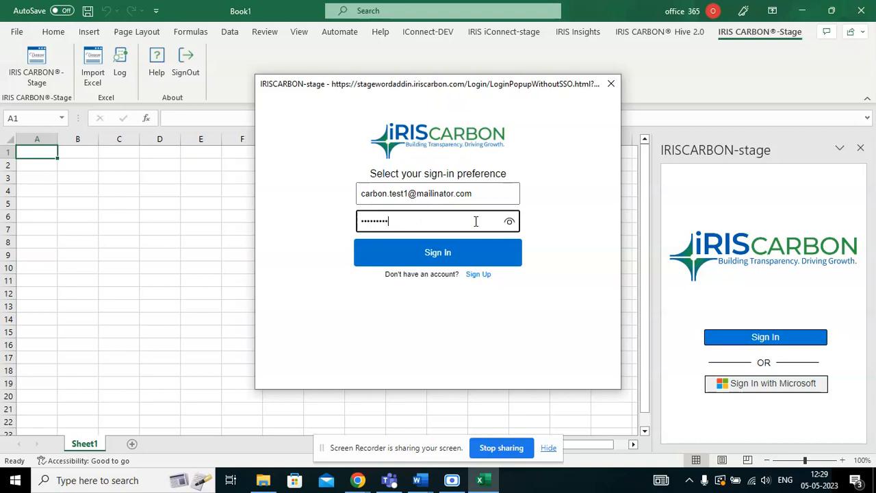
pyautogui.click(434, 259)
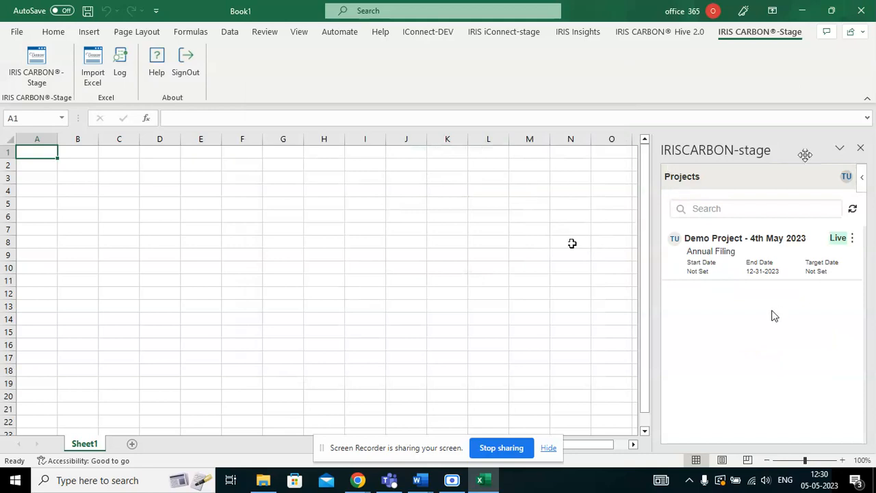
pyautogui.click(716, 240)
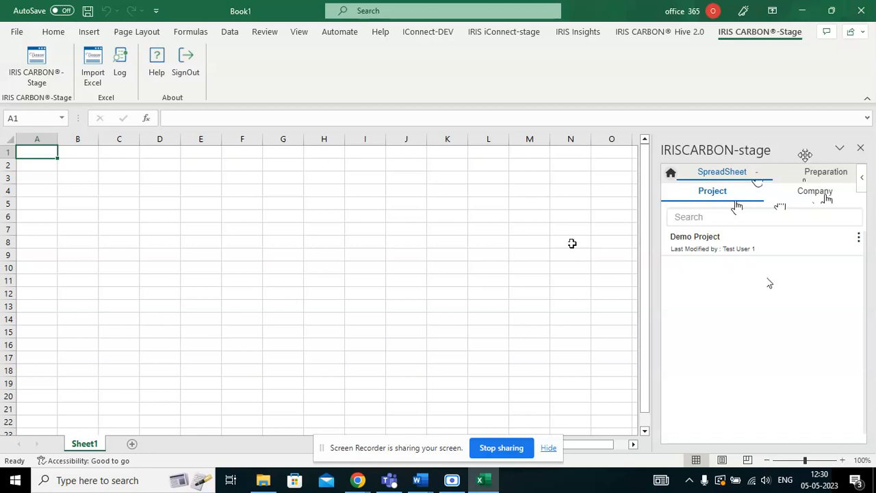
# Check the Company spreadsheets, then return to the Project list showing Demo Project.
pyautogui.click(817, 194)
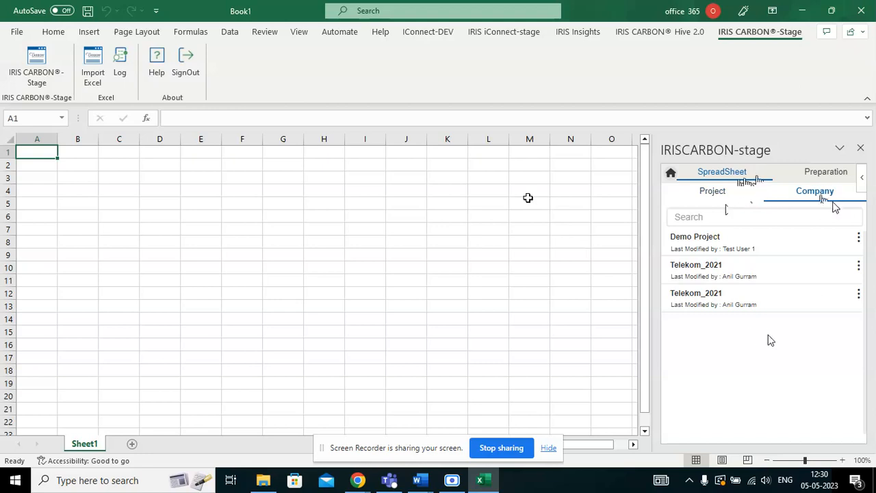
pyautogui.click(721, 194)
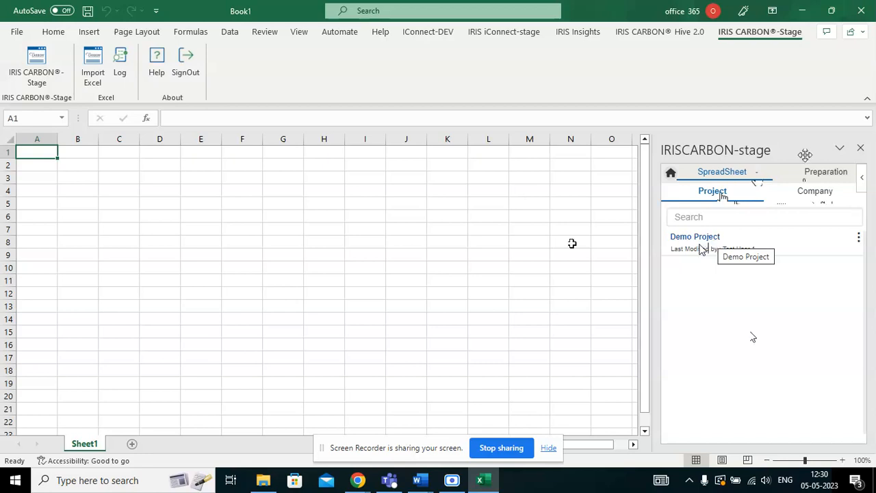
# Load the Demo Project workbook and go to its BS sheet.
pyautogui.click(707, 237)
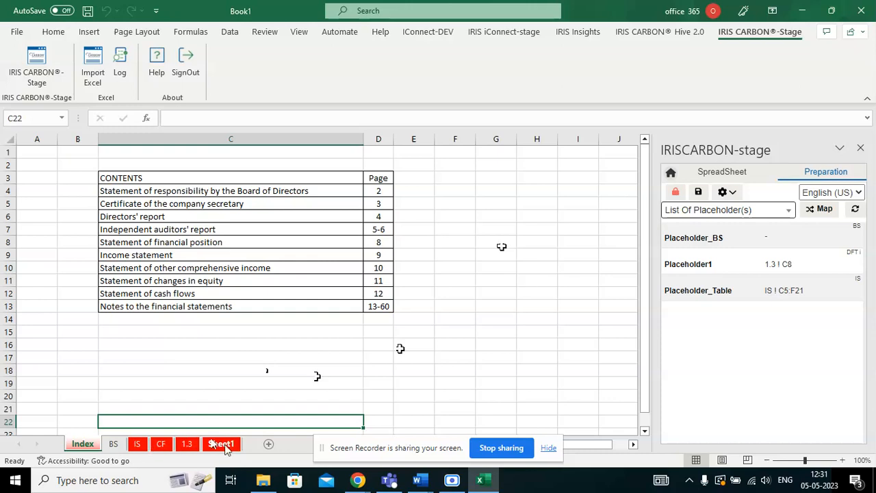
pyautogui.click(113, 444)
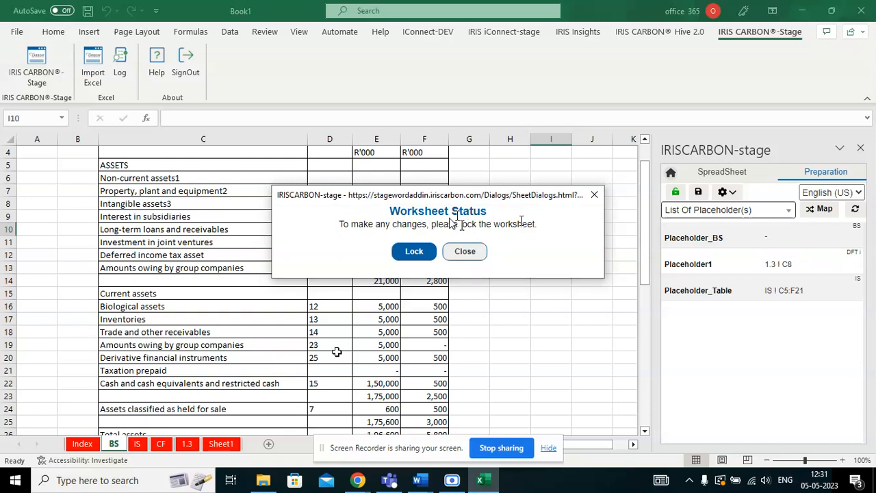
# Lock the BS worksheet for editing and select an empty cell beside the balance sheet.
pyautogui.click(422, 251)
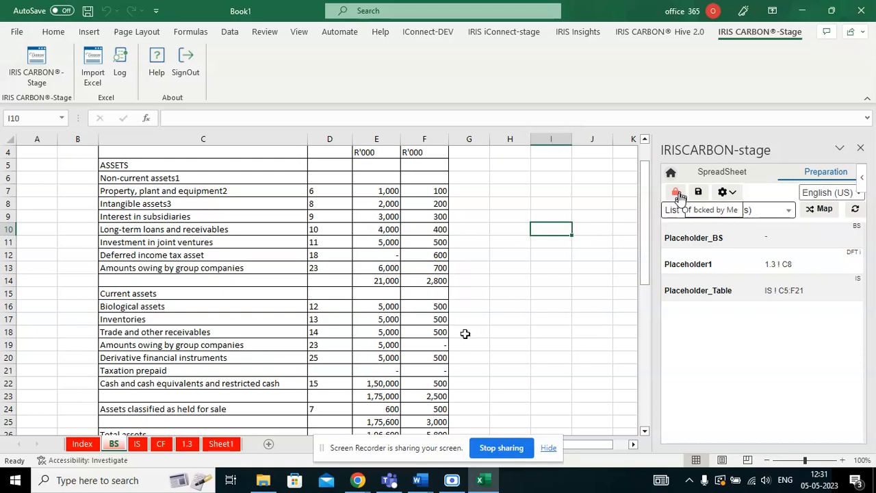
pyautogui.scroll(1, 524, 356)
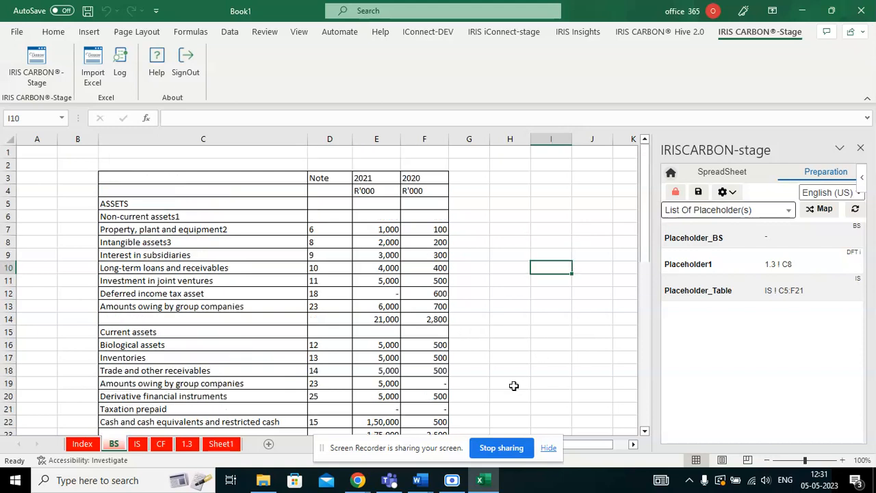
pyautogui.click(513, 386)
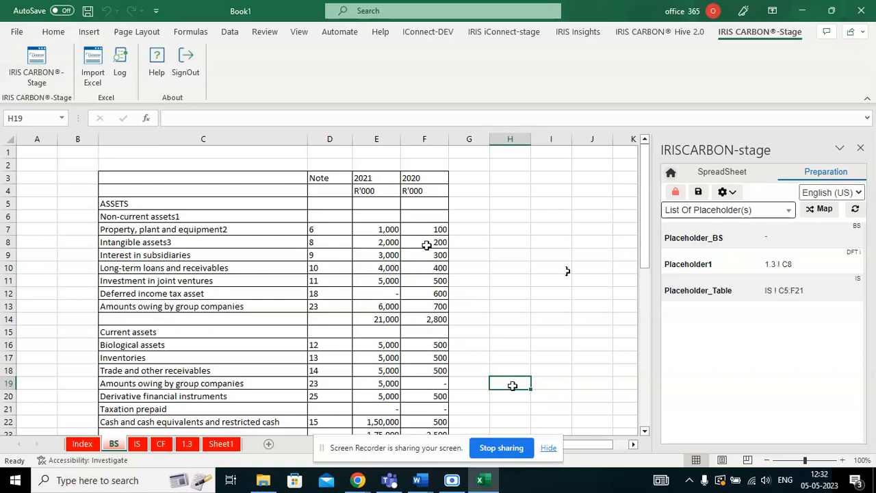
# Map the 2021 and 2020 values in E7:F51 to Placeholder_BS and save to sync.
pyautogui.click(378, 229)
pyautogui.moveTo(378, 230); pyautogui.dragTo(427, 382)
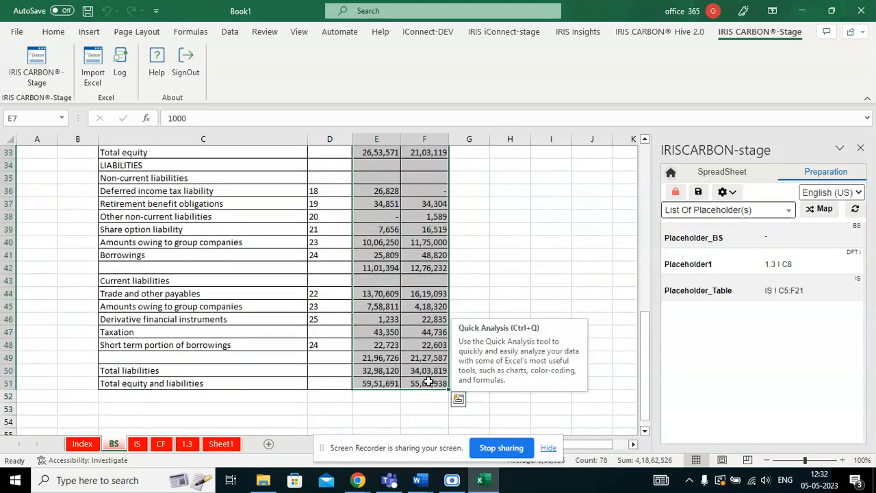
pyautogui.click(697, 209)
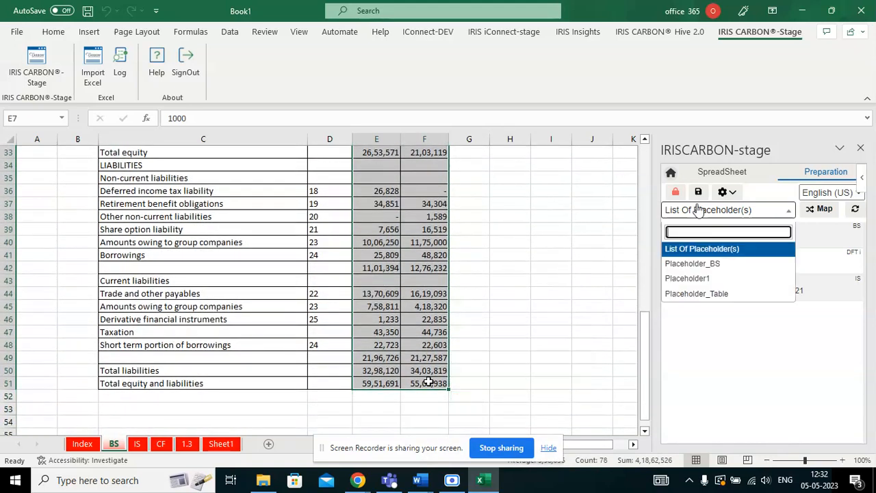
pyautogui.click(713, 264)
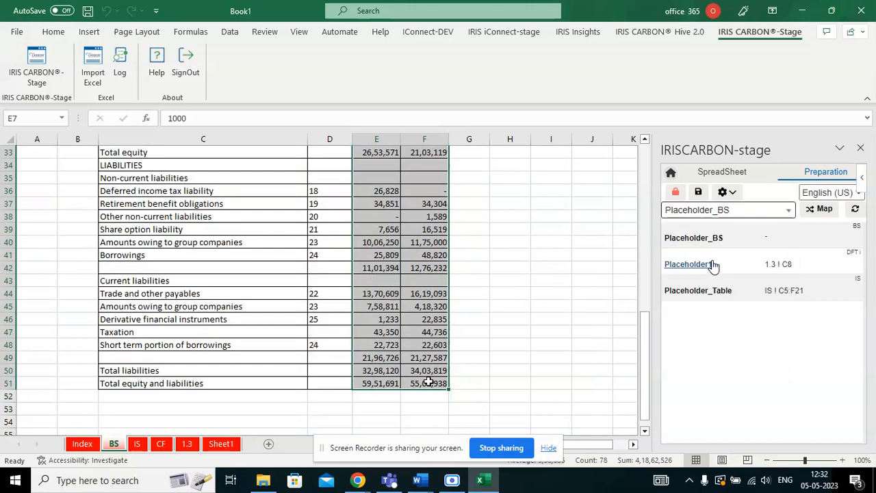
pyautogui.click(823, 210)
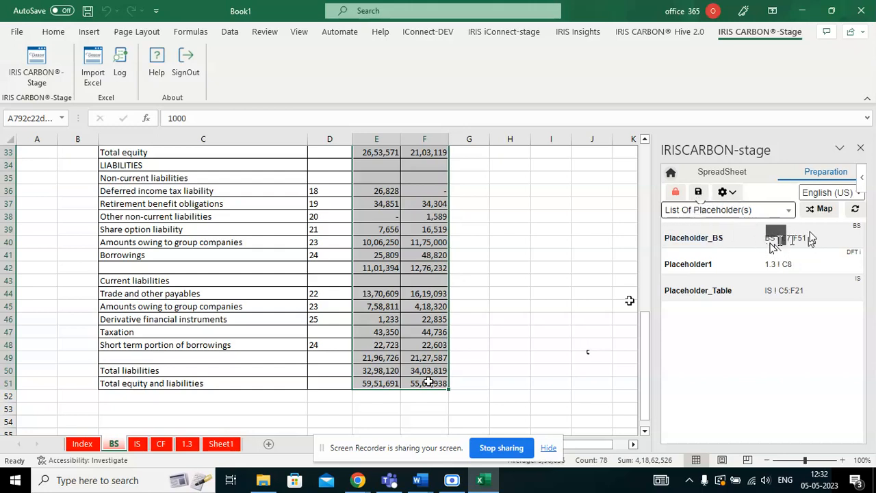
pyautogui.click(698, 193)
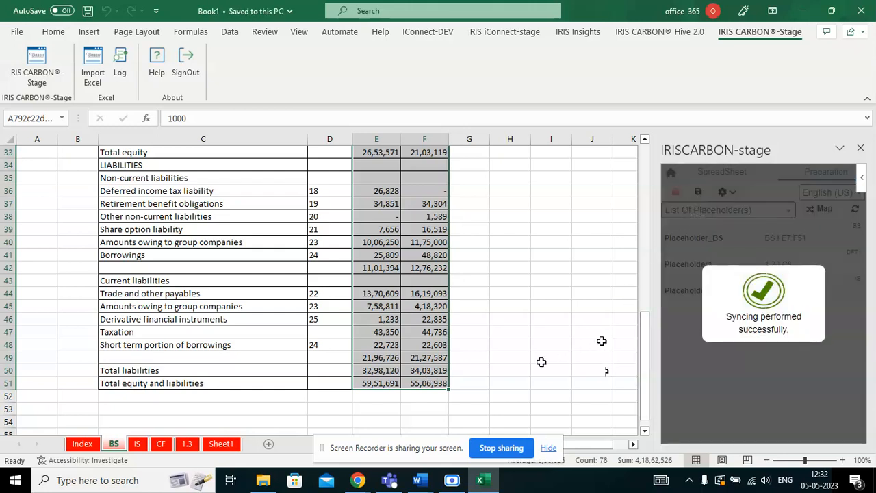
pyautogui.moveTo(423, 483)
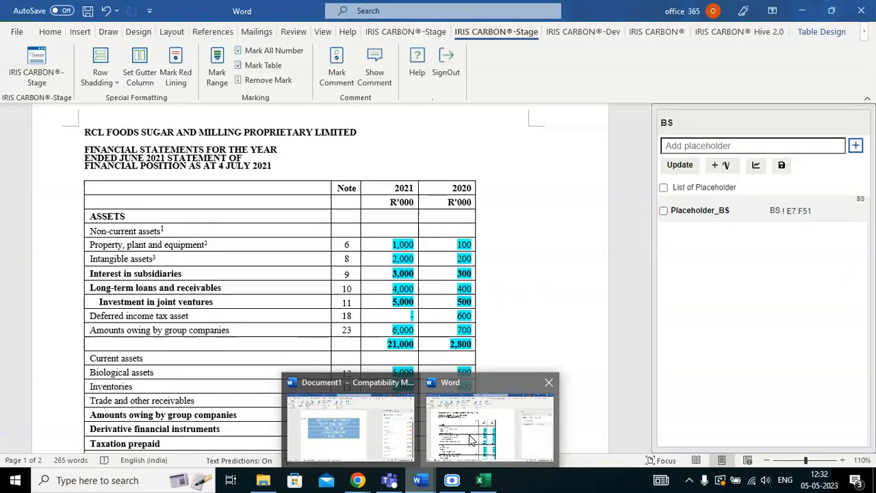
# Update Word's balance-sheet table from Excel, with totals 59,51,691 and 55,06,938.
pyautogui.click(469, 435)
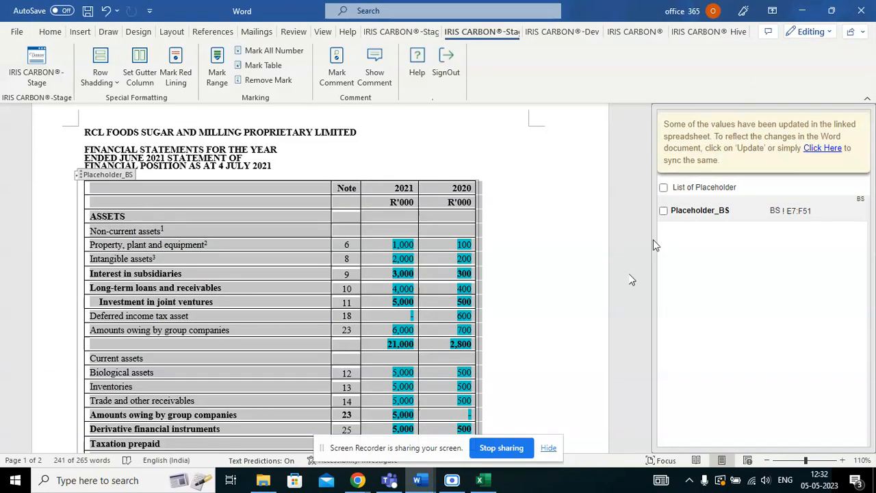
pyautogui.click(824, 148)
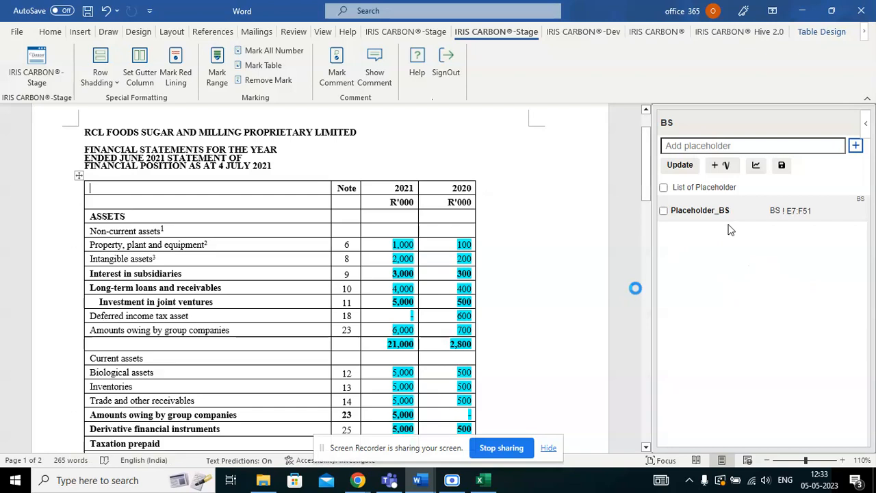
pyautogui.scroll(-15, 459, 338)
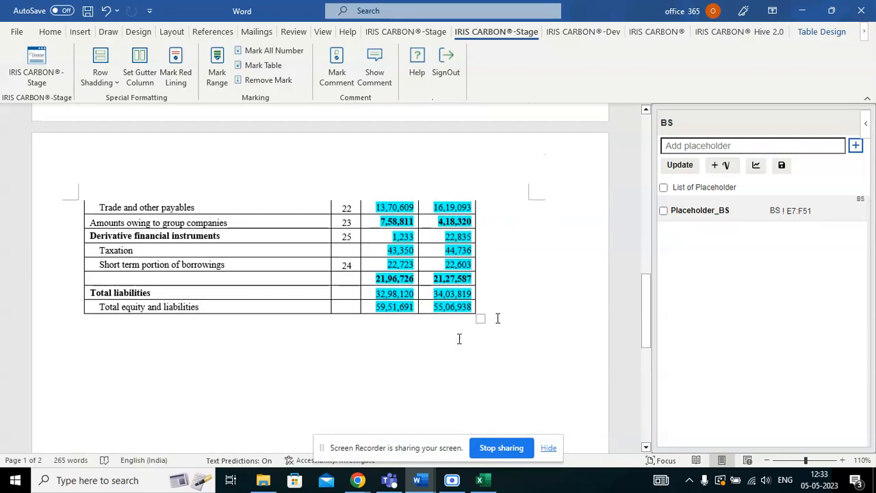
pyautogui.click(452, 479)
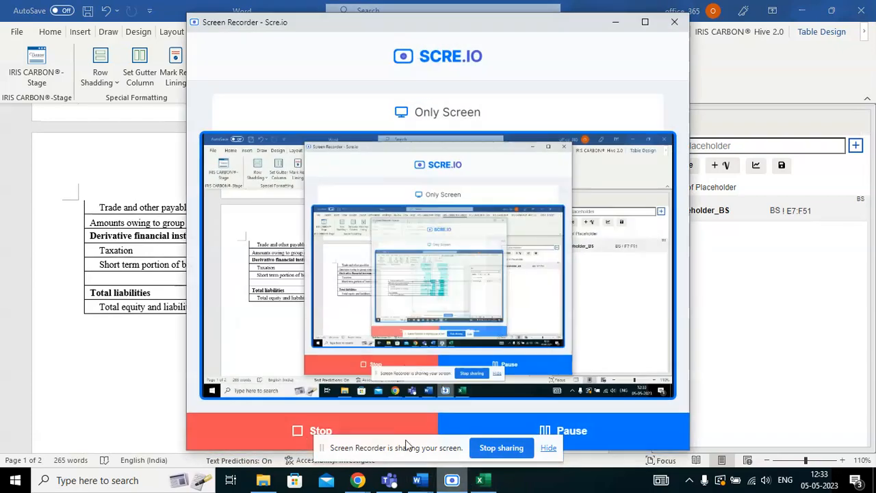